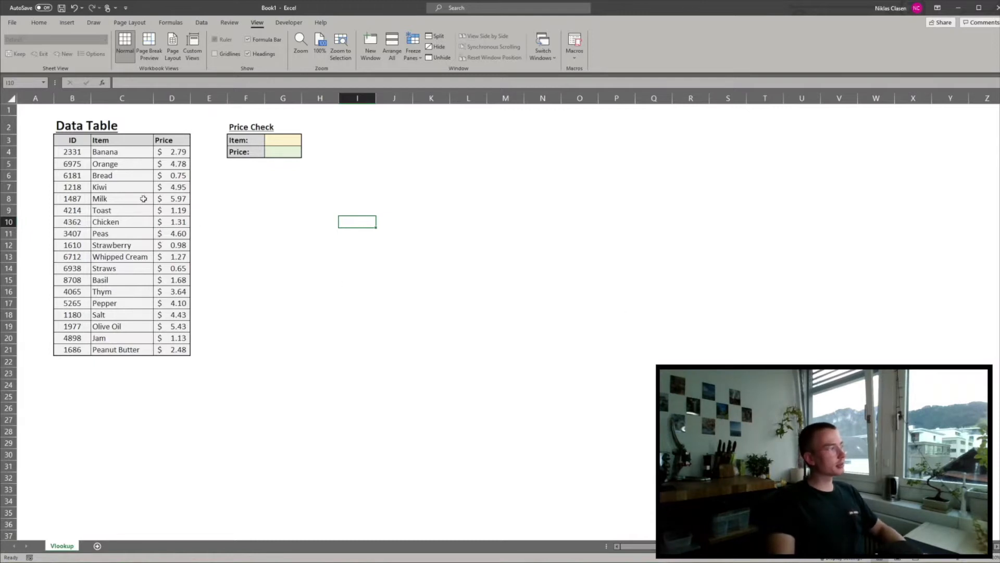
Examine the data table's ID, Item and Price columns and the empty Price Check fields.
left_click_drag(82, 146, 148, 200)
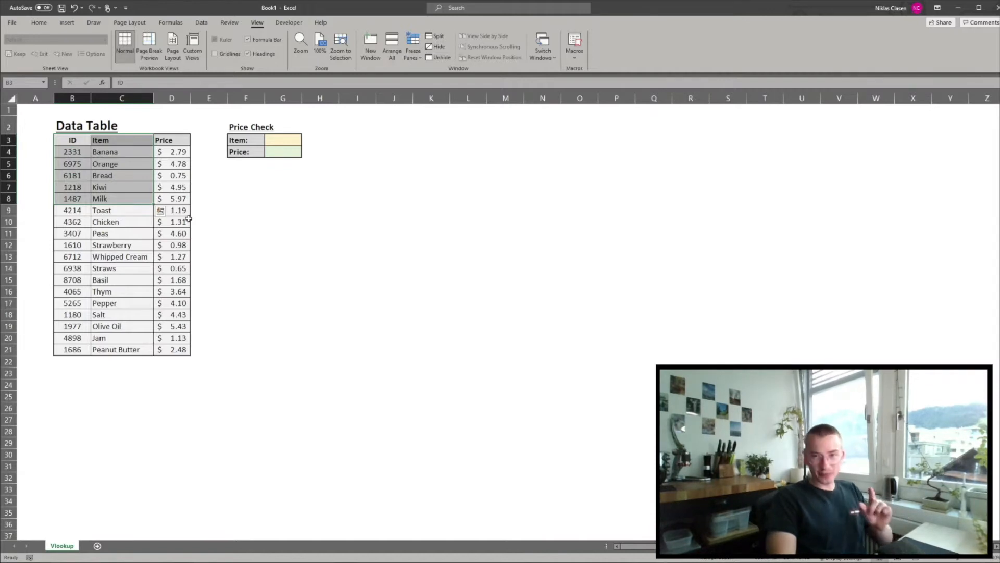
left_click(287, 211)
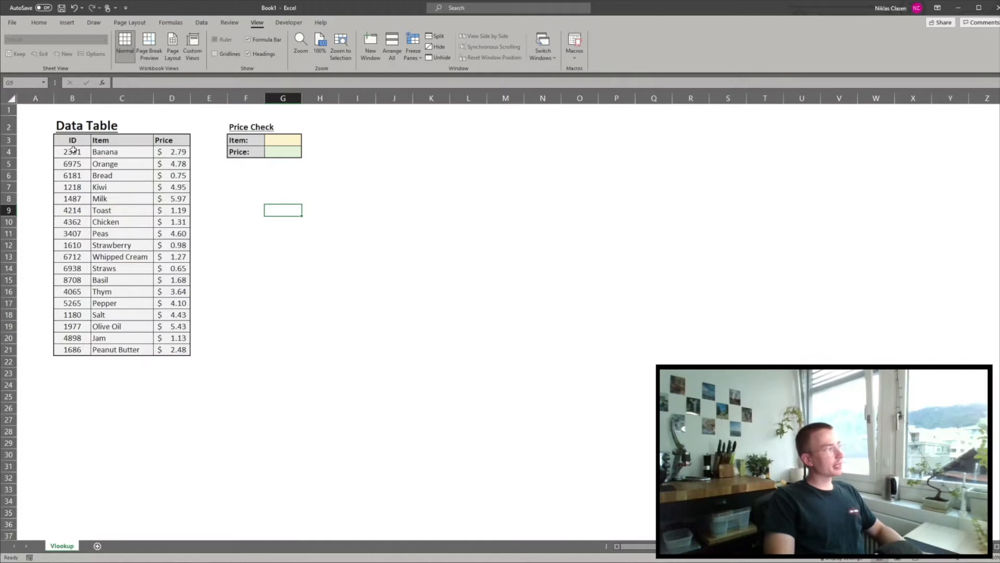
left_click_drag(107, 166, 138, 188)
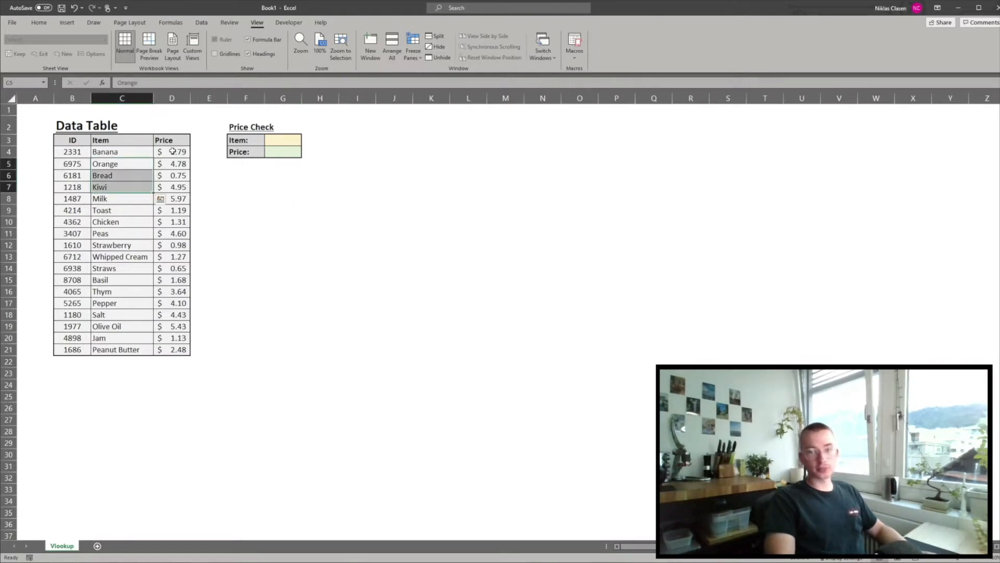
left_click(238, 173)
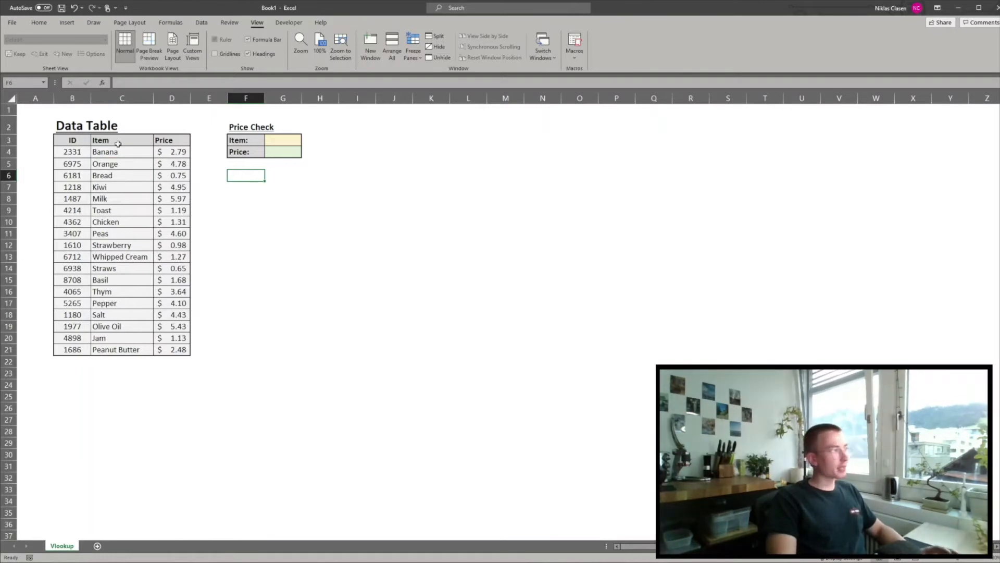
left_click_drag(72, 150, 130, 223)
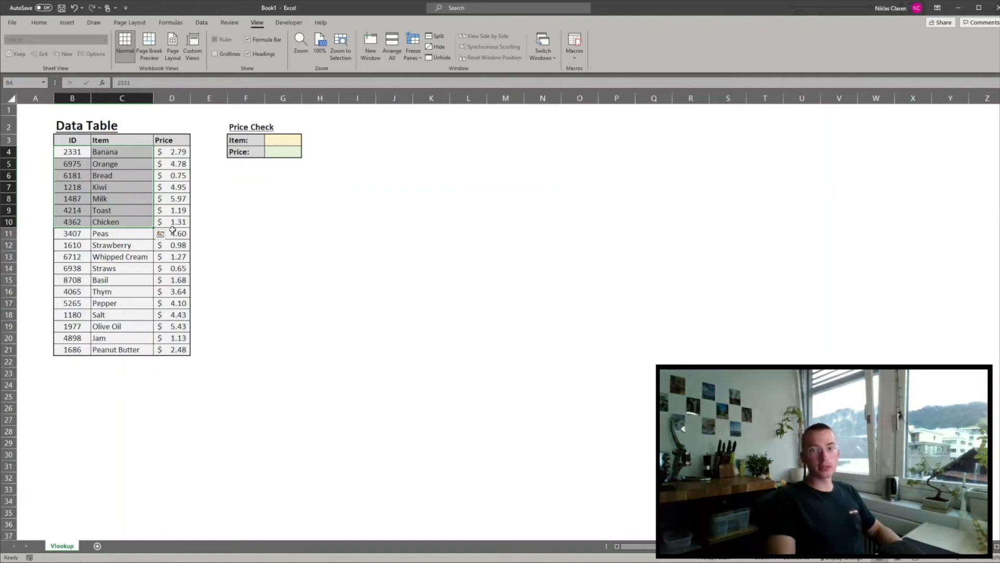
left_click(289, 190)
left_click(293, 144)
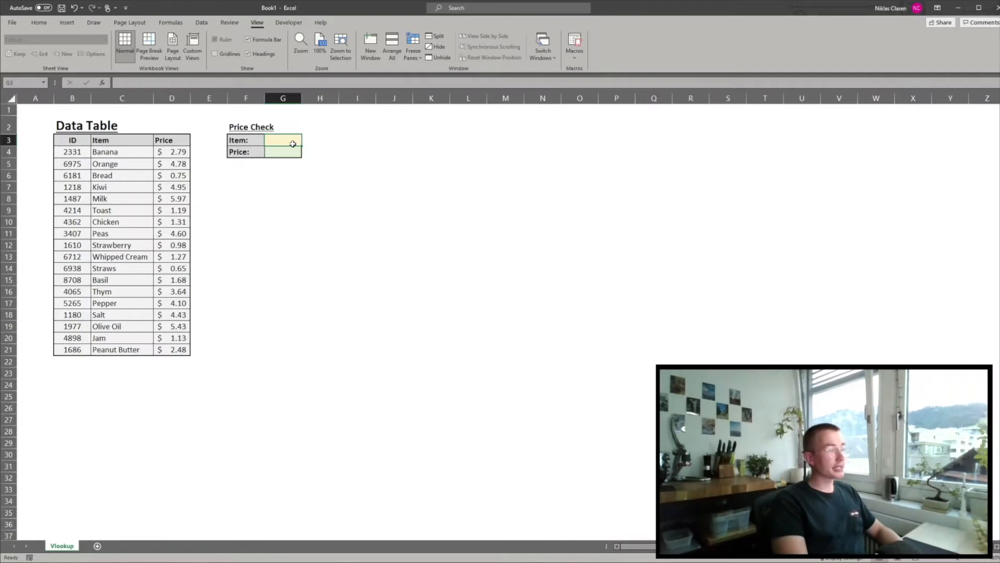
left_click(304, 164)
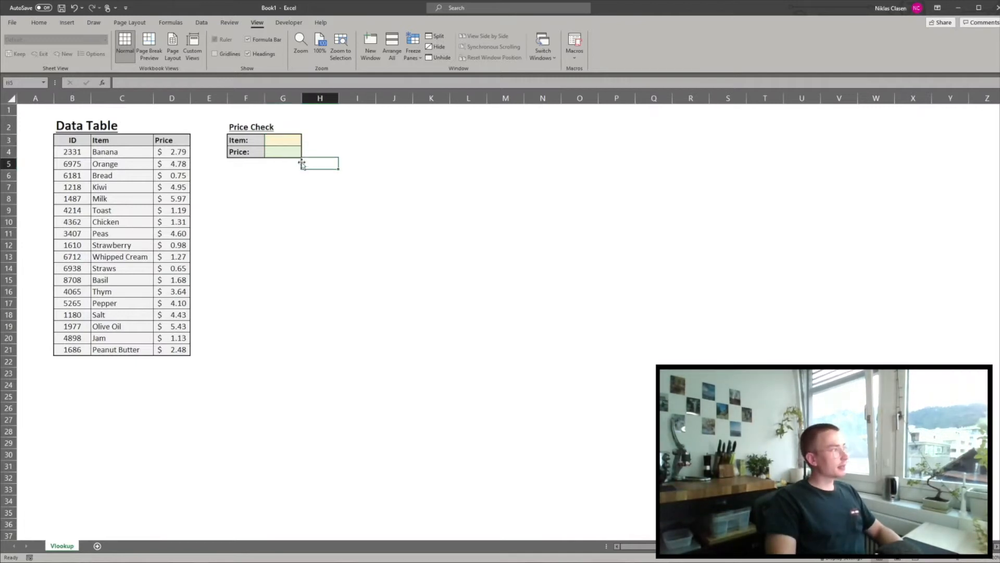
Enter the ID 2331 as the item in the Price Check block.
left_click(248, 139)
left_click(277, 141)
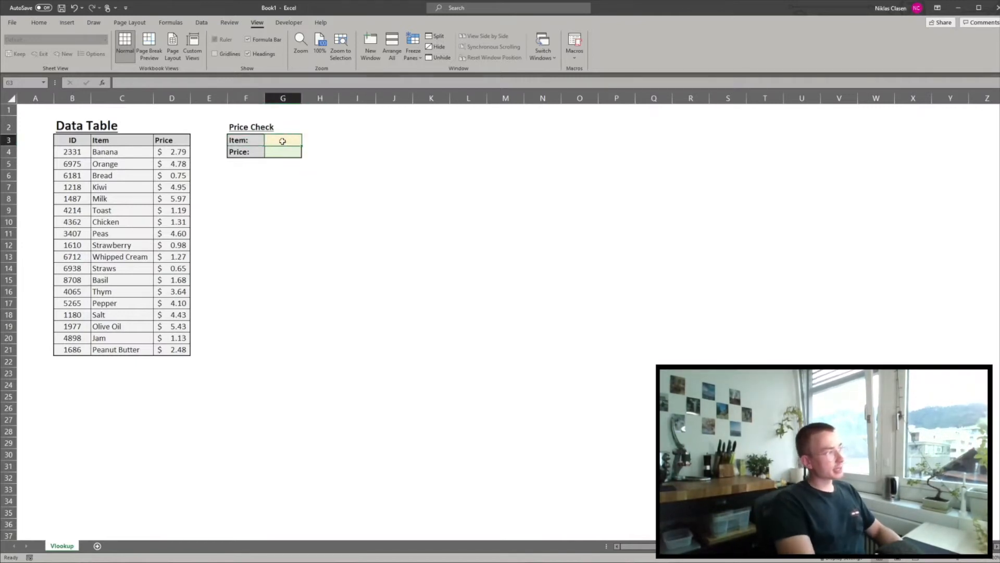
type("2331")
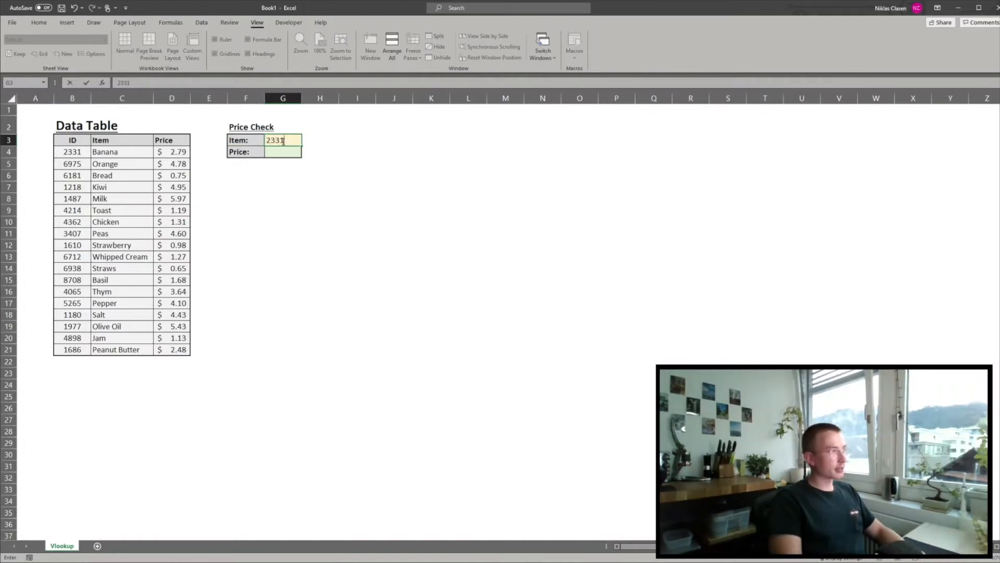
key("Return")
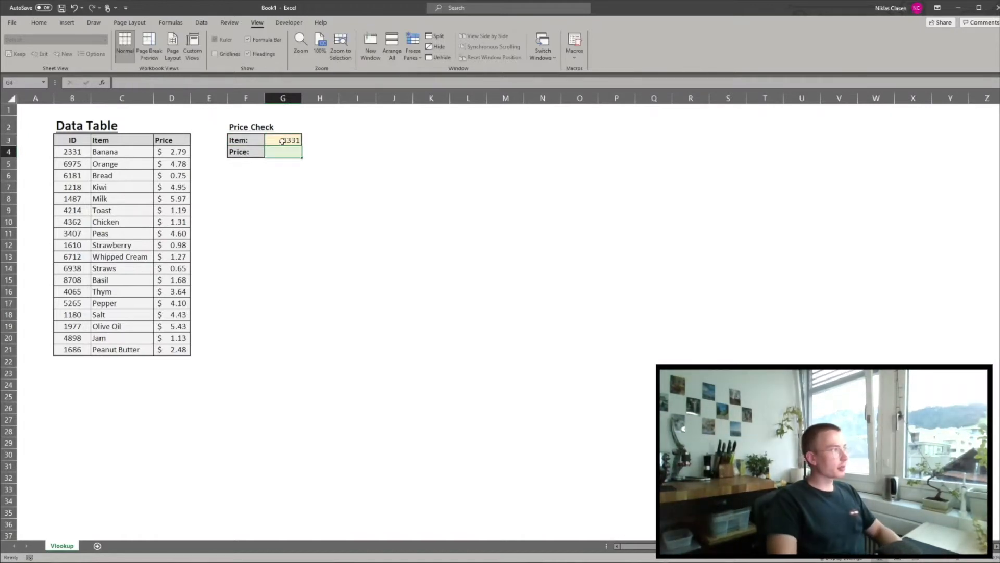
Enter a VLOOKUP in the Price cell G4 that finds G3 in B4:D21 and returns column 3 with an exact match (FALSE).
type("=vloo")
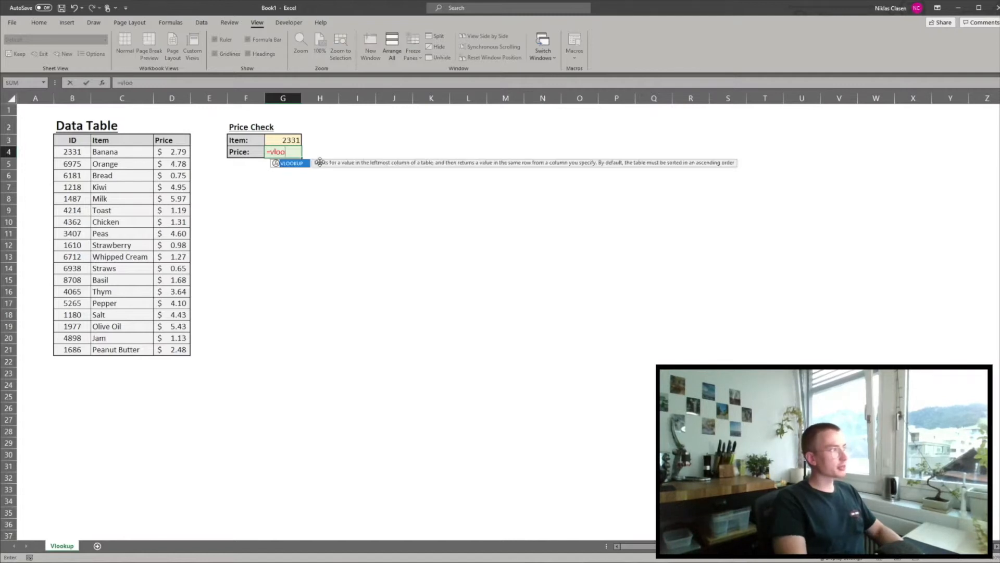
key("Tab")
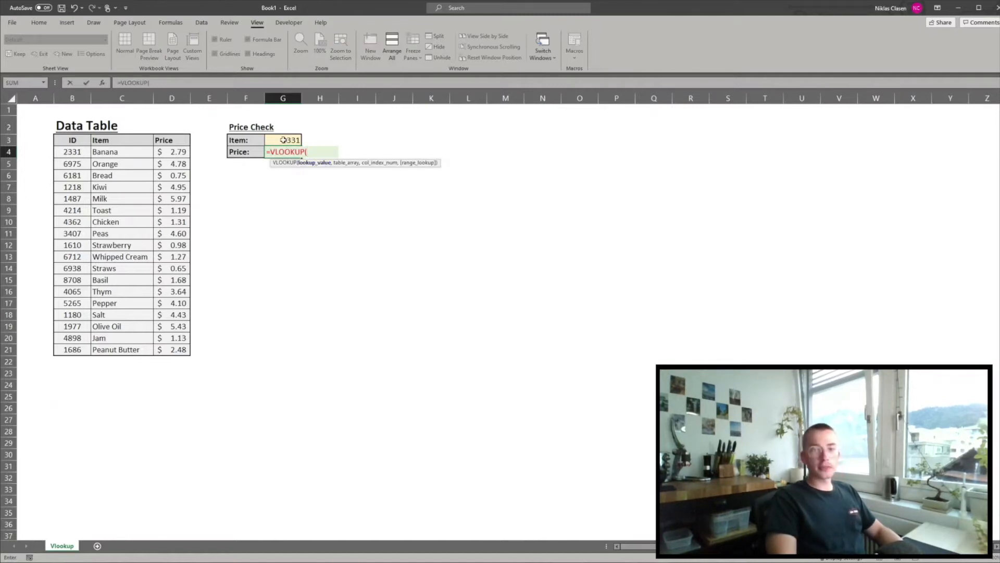
left_click(283, 140)
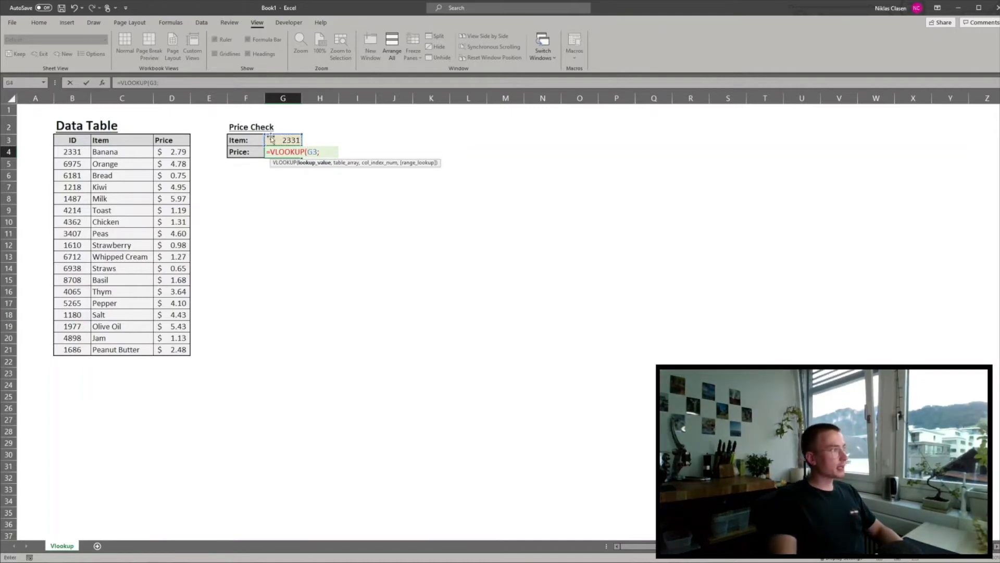
type(";")
key("BackSpace")
type(",")
left_click_drag(79, 151, 189, 352)
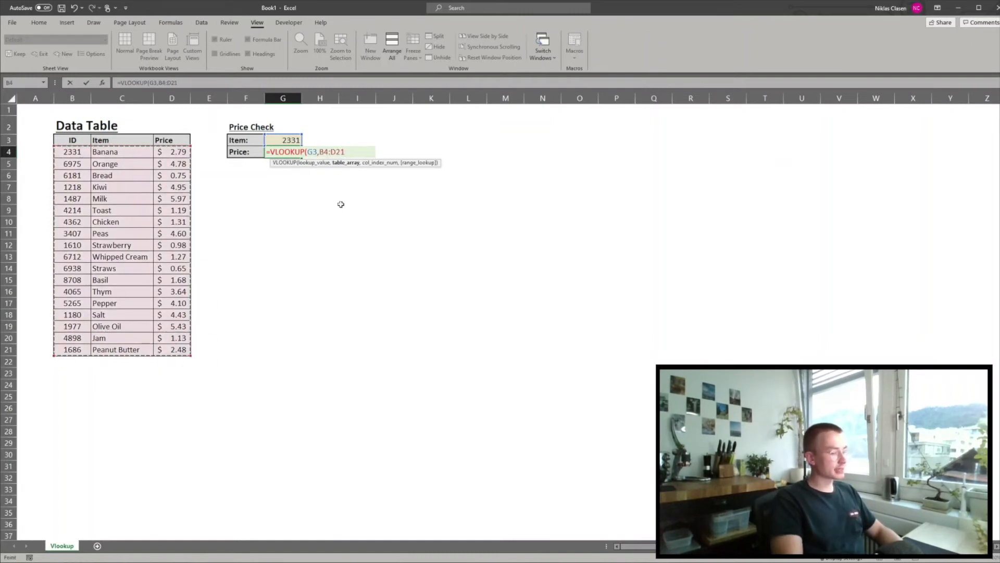
type(",")
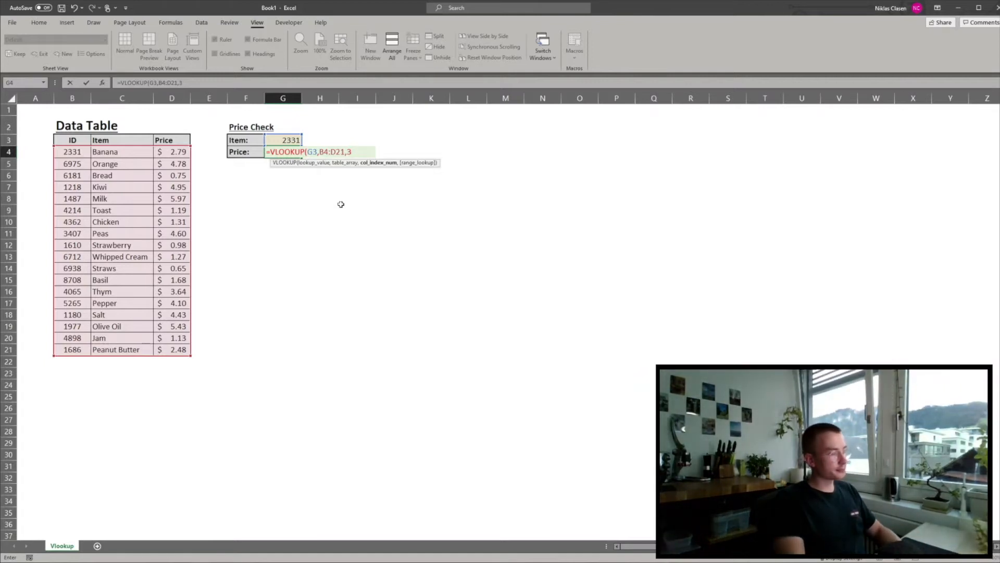
type("3,")
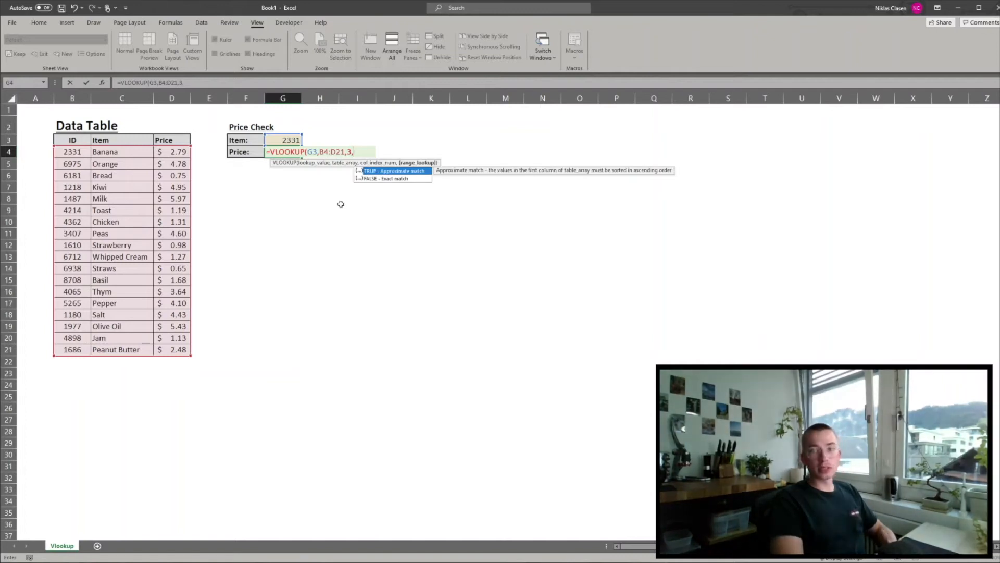
type("F")
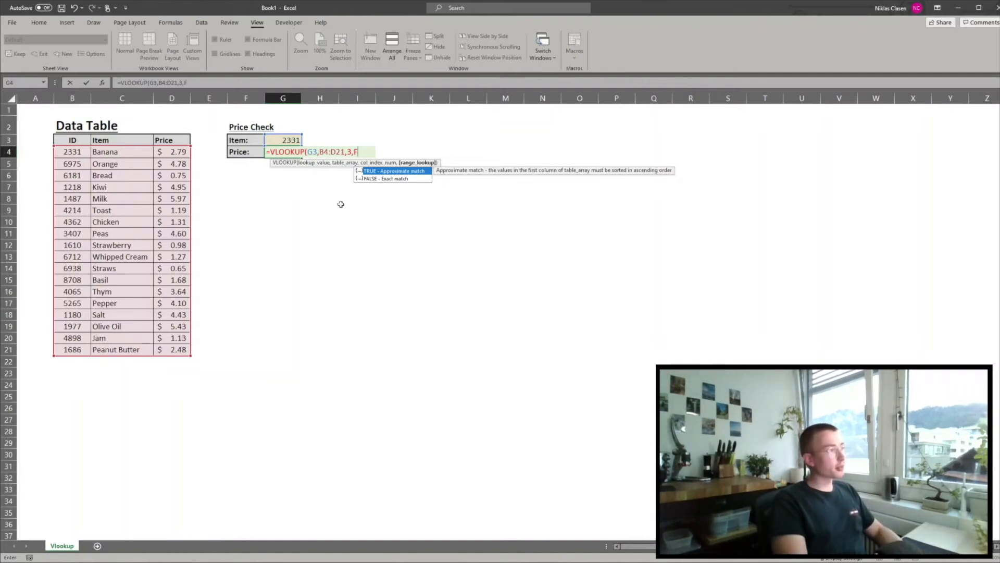
type("ALSE)")
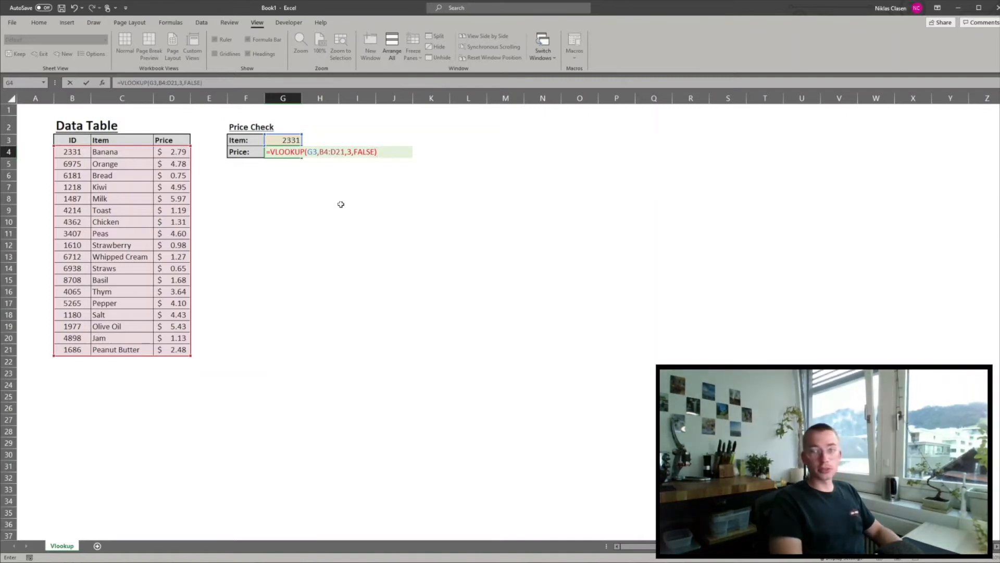
key("Return")
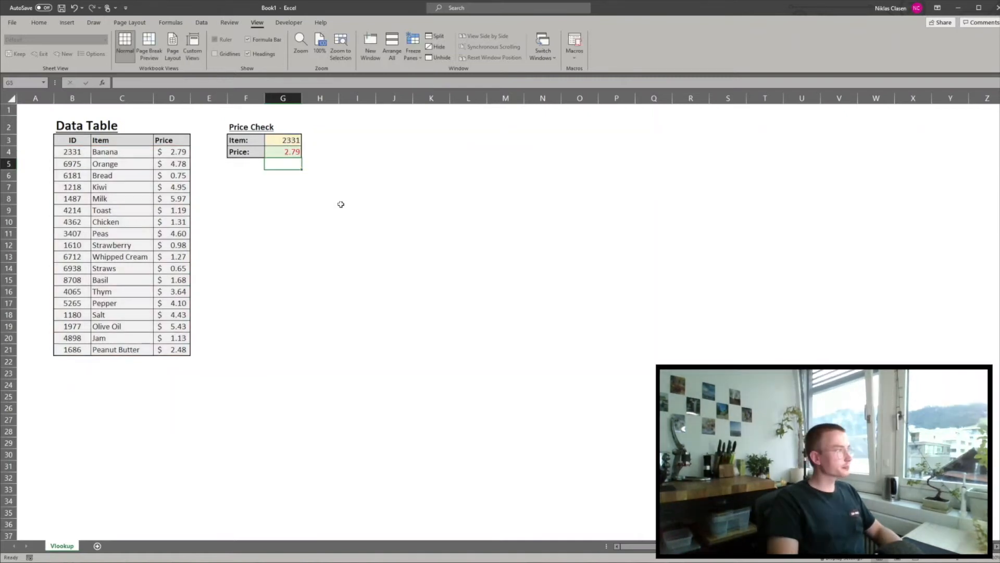
Compare the returned price with Banana's price in the data table, and set the Price Check item to ID 4214.
left_click(344, 194)
left_click(291, 153)
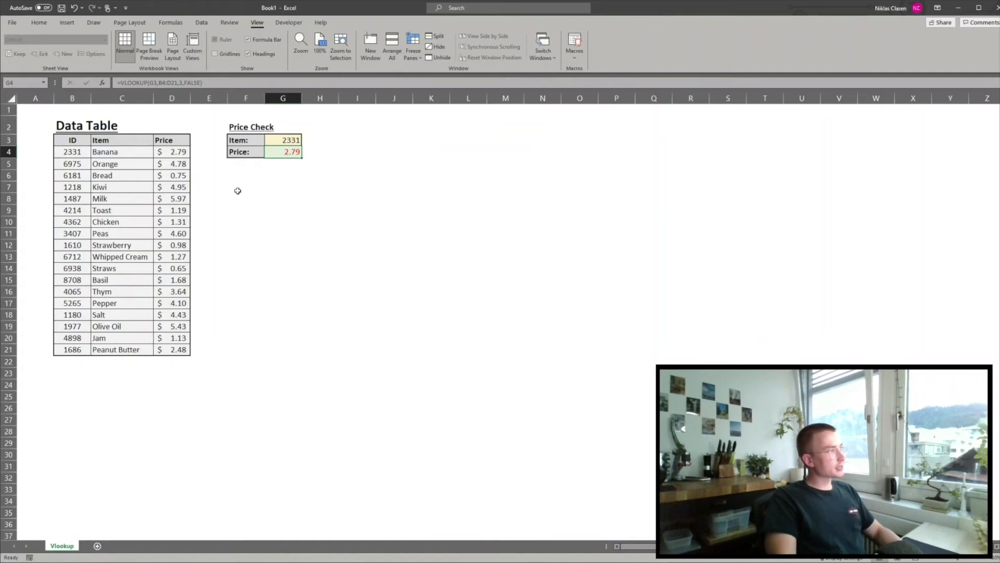
left_click(276, 140)
left_click(166, 150)
left_click(285, 152)
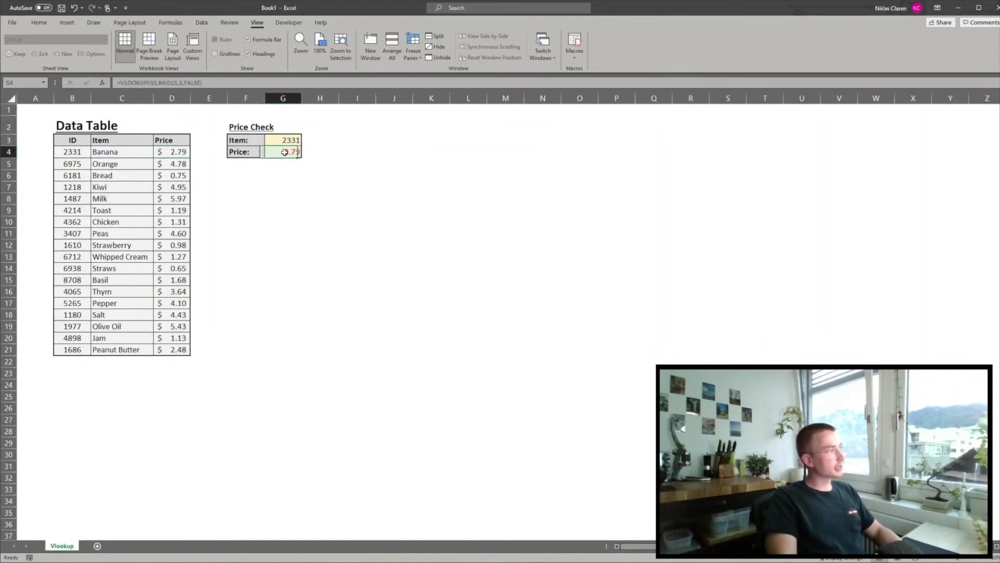
left_click(326, 191)
key("ctrl+z")
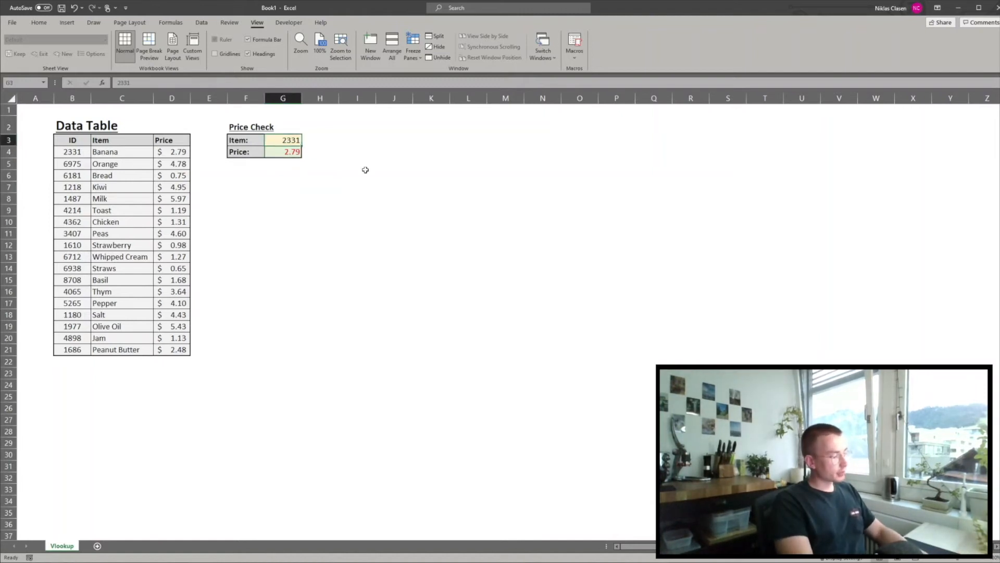
type("421")
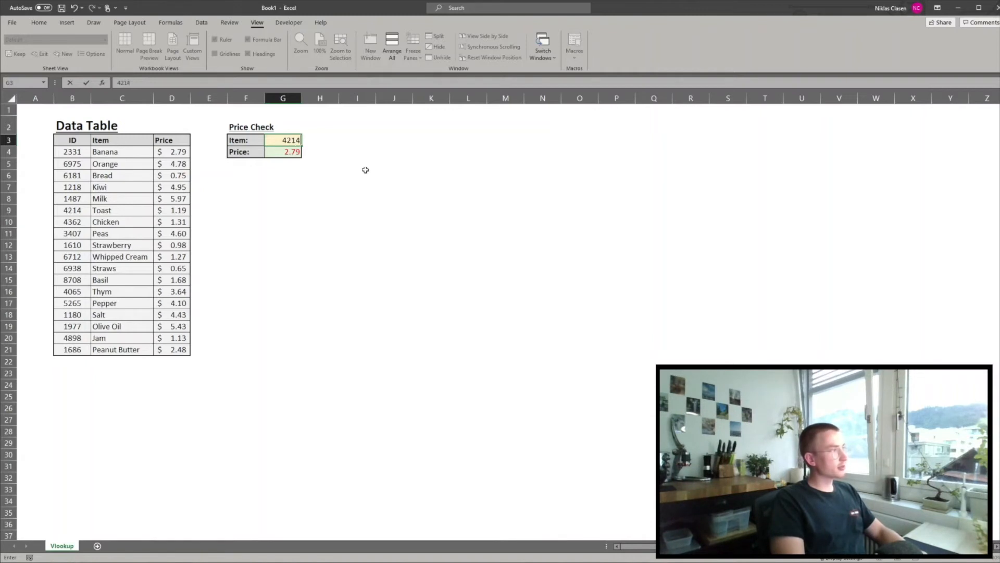
type("4")
key("Return")
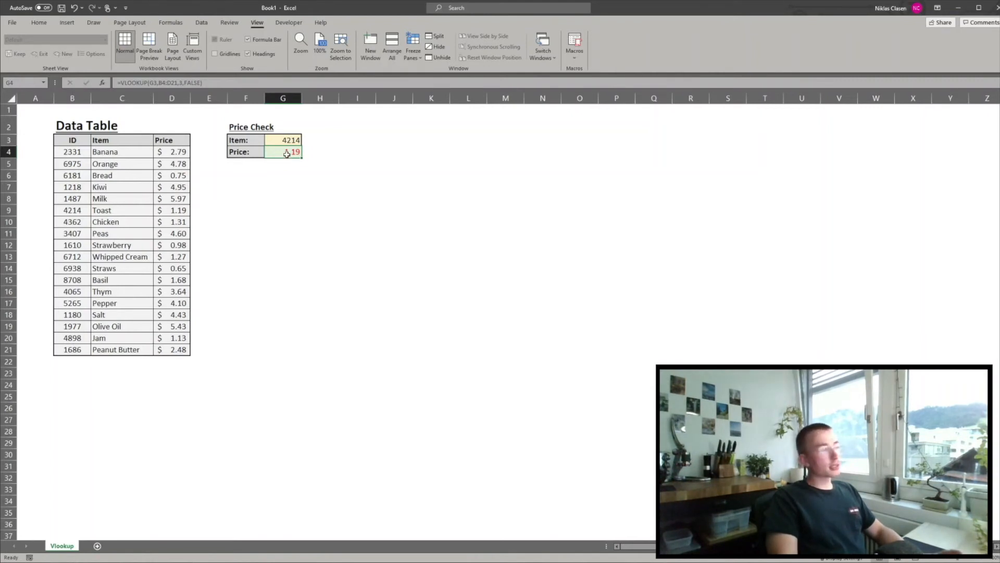
Inspect the VLOOKUP formula in the Price cell, and set the Price Check item to the name Banana.
double_click(287, 154)
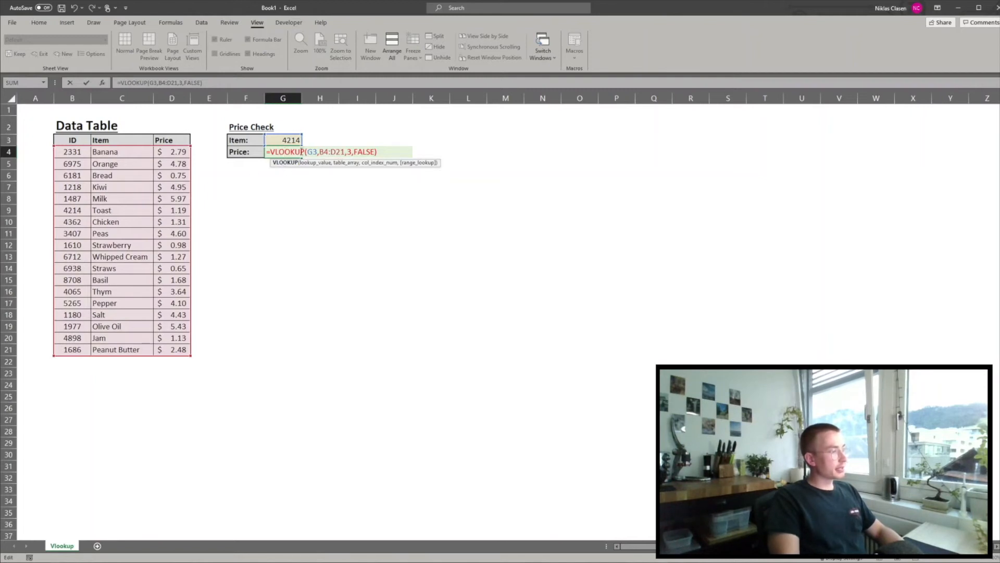
key("Return")
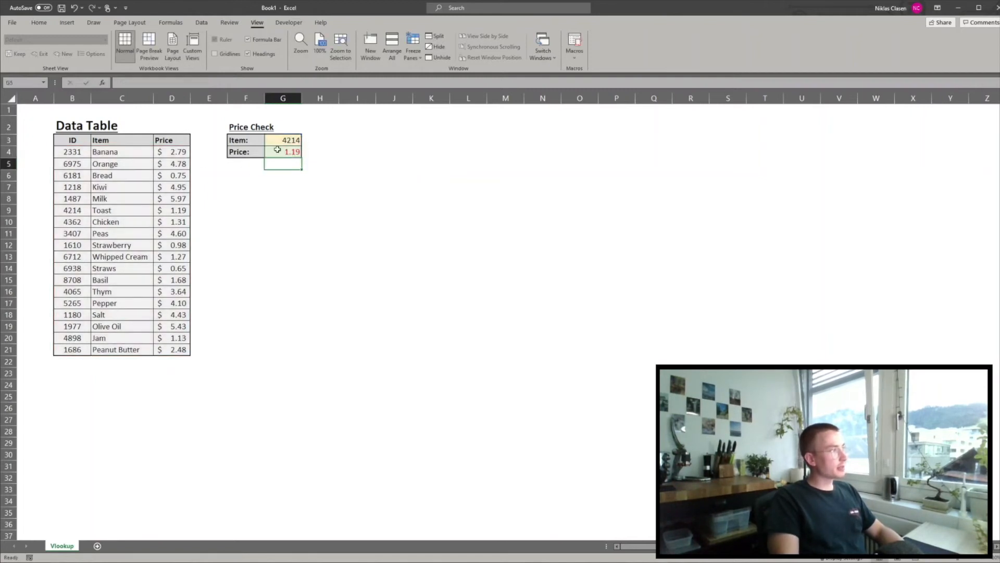
left_click(286, 145)
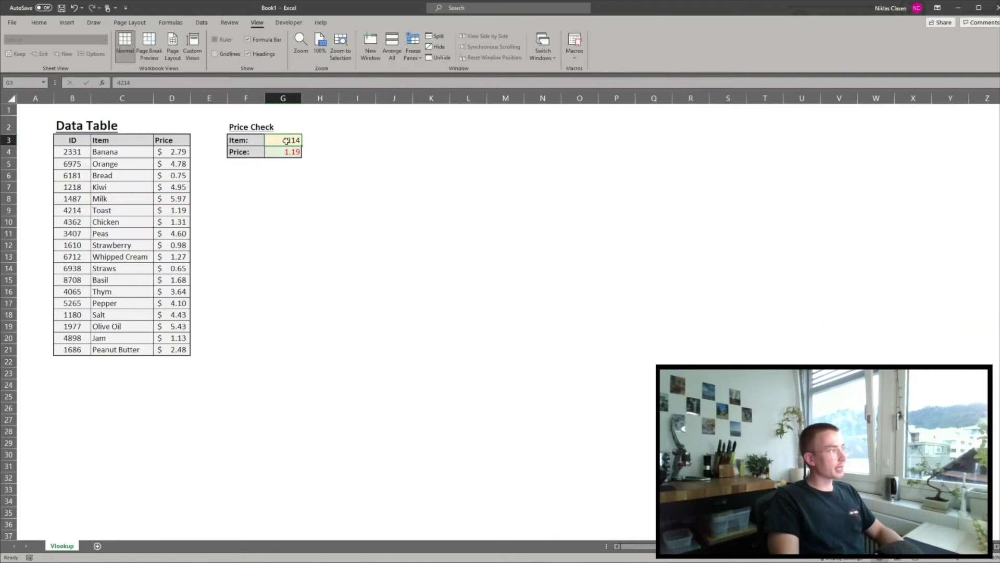
left_click(307, 188)
left_click(275, 139)
type("Banne")
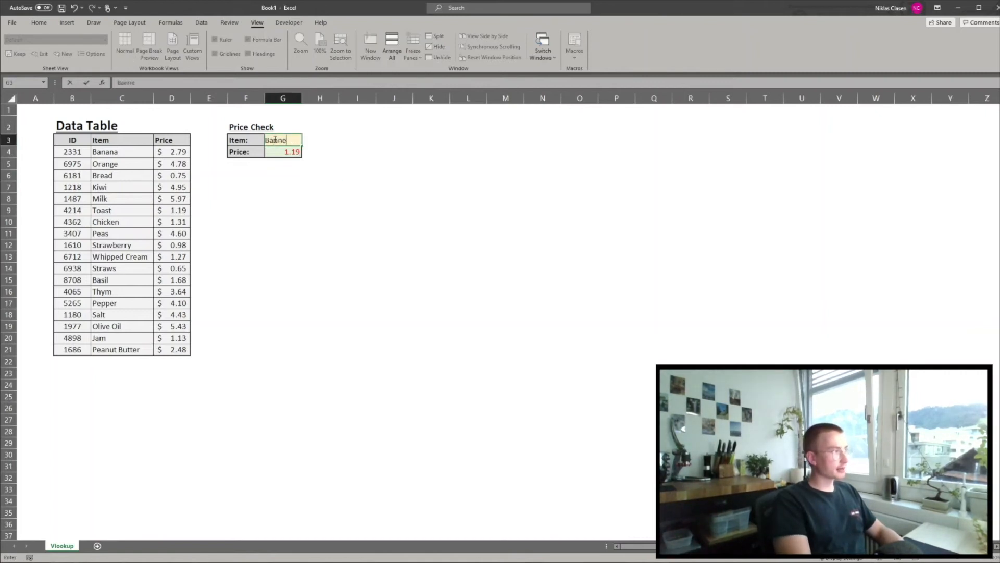
type("ana")
key("ctrl+Return")
type("Ba")
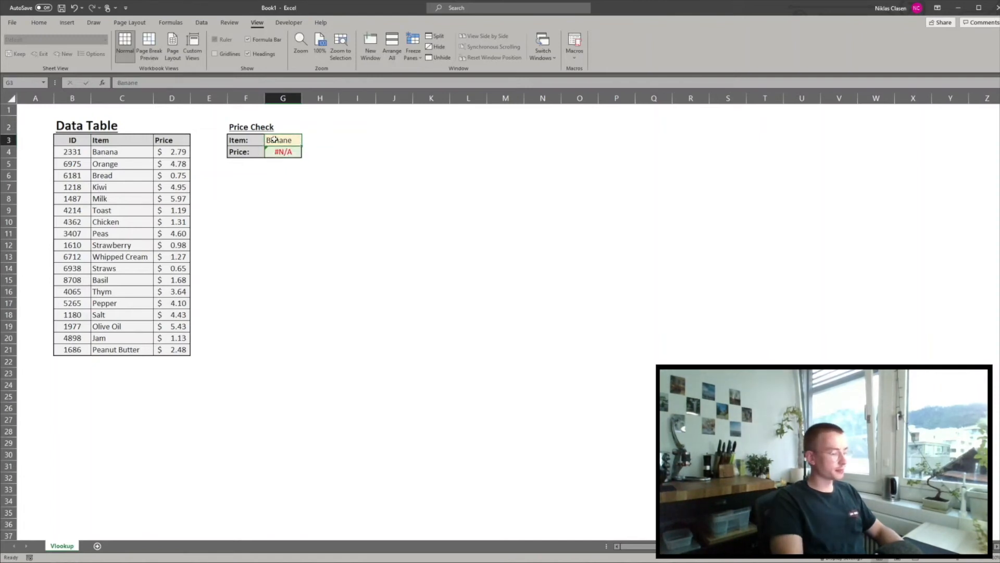
type("nana")
key("Return")
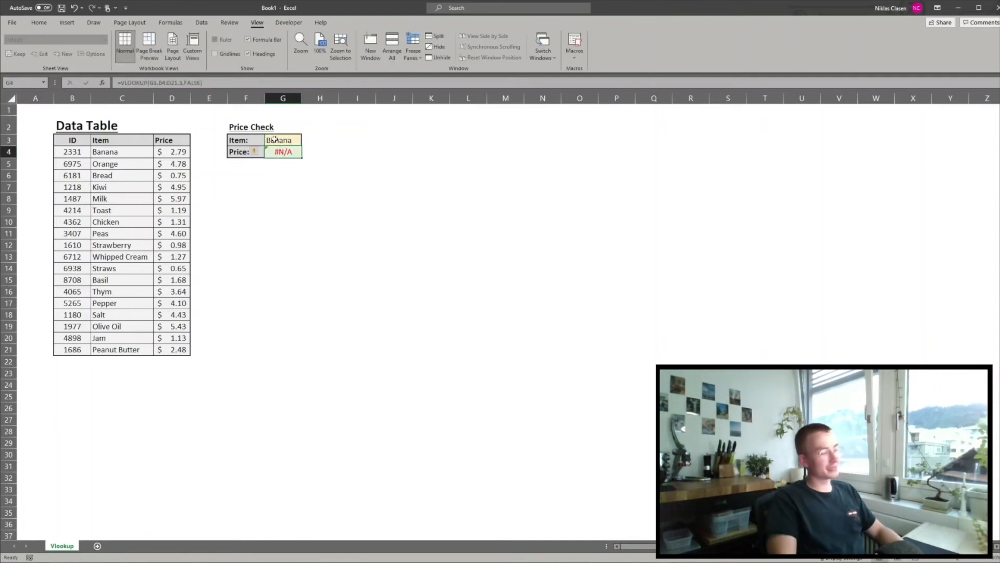
Change the VLOOKUP in the Price cell to use table range C4:D21 and column index 2, so it searches by item name.
double_click(286, 151)
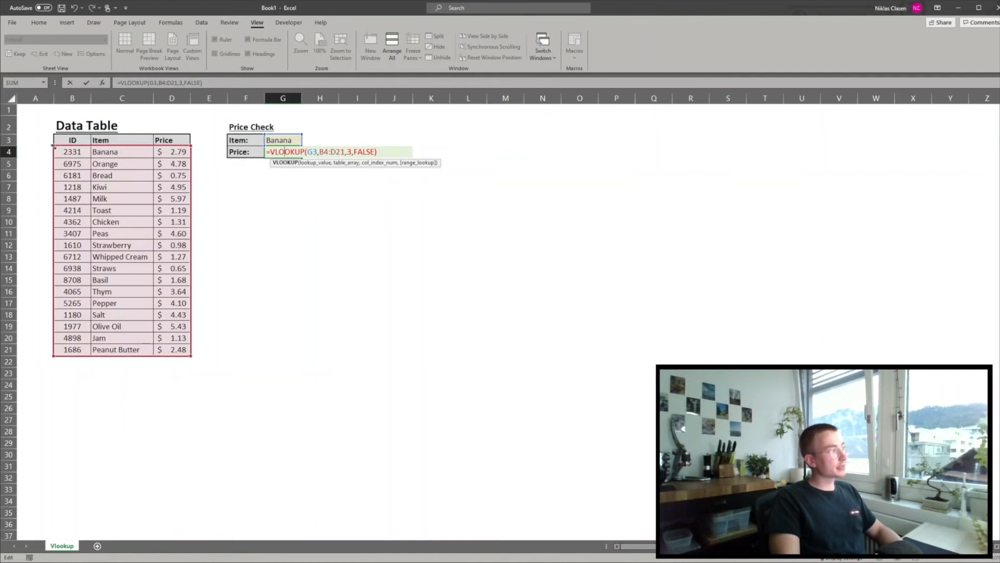
left_click_drag(66, 149, 90, 150)
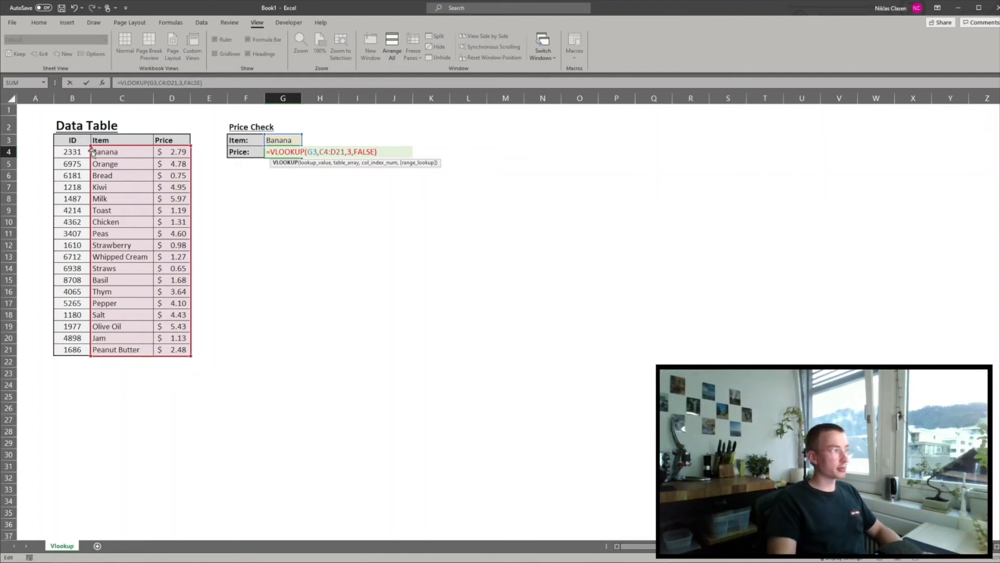
left_click(347, 152)
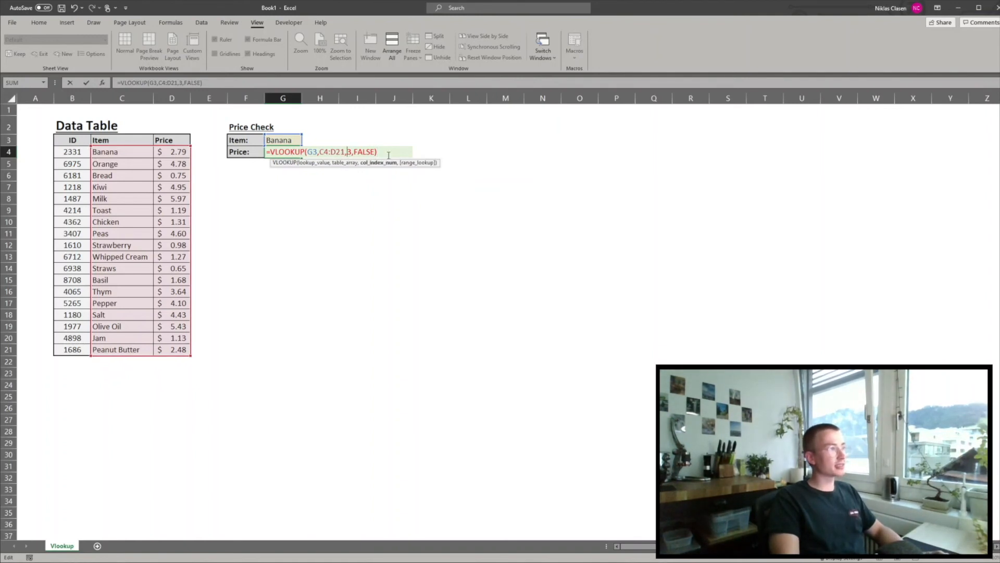
key("Delete")
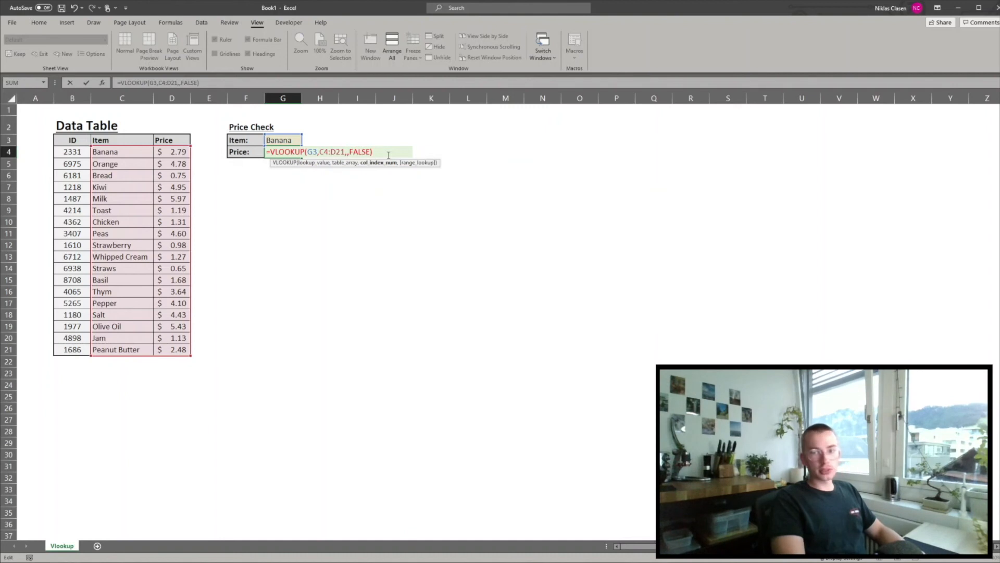
type("2")
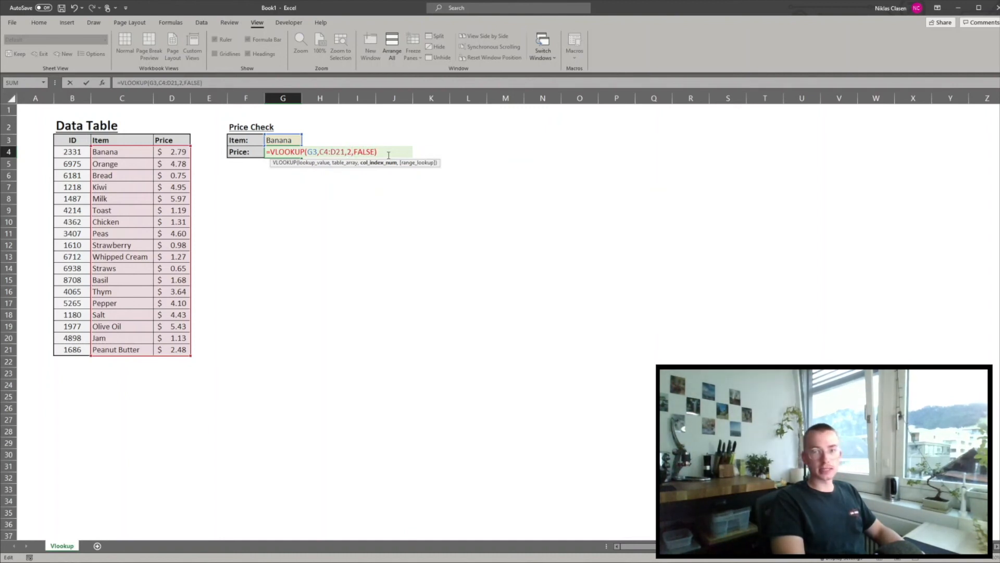
key("Return")
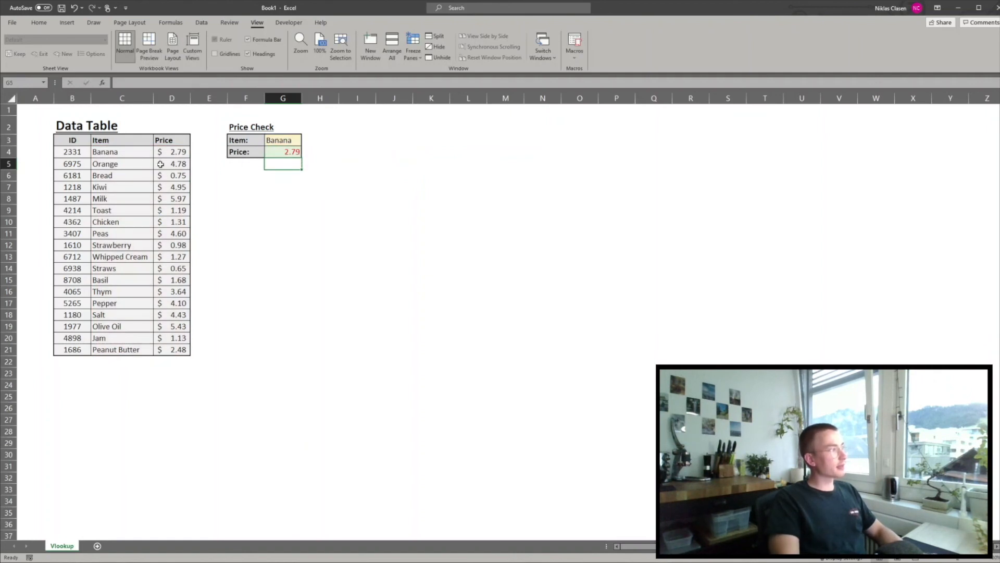
Set the Price Check item to Orange to test the lookup by name.
left_click(282, 140)
type("Orange")
key("Return")
left_click(426, 199)
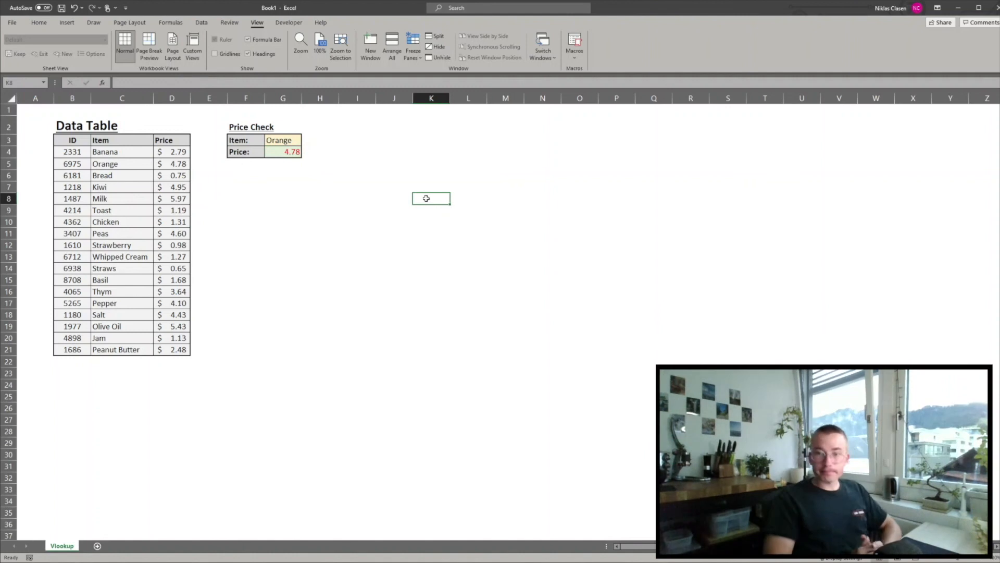